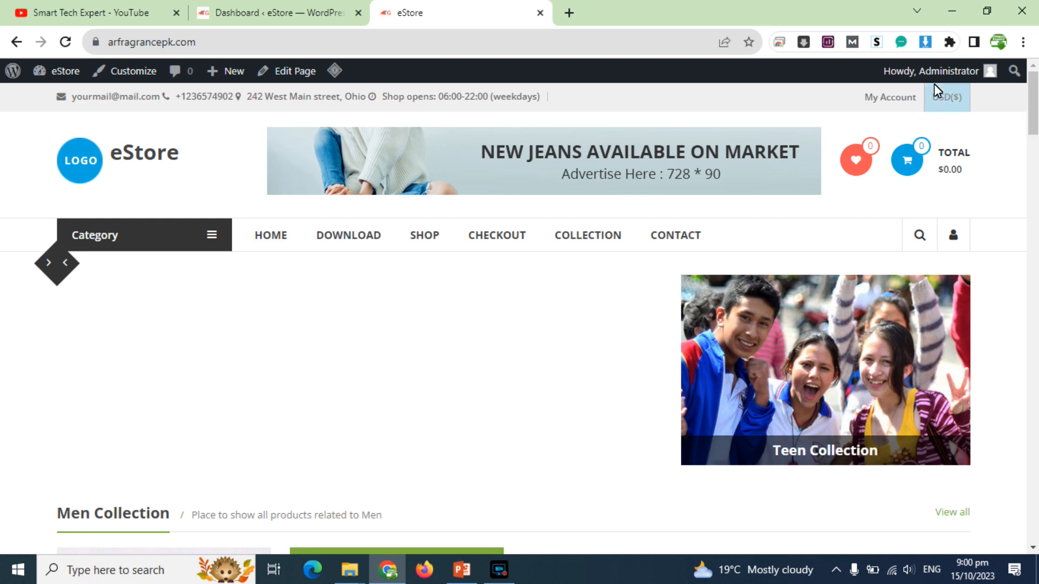
- Start the WooCommerce store setup from the WordPress dashboard and continue with the profile "I'm just starting my business"
click(216, 6)
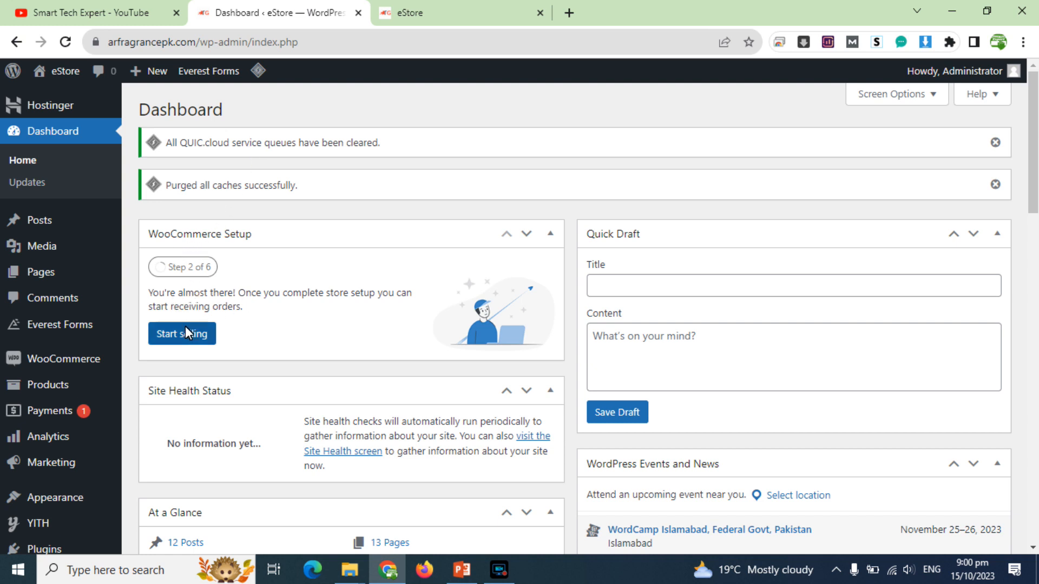
click(175, 338)
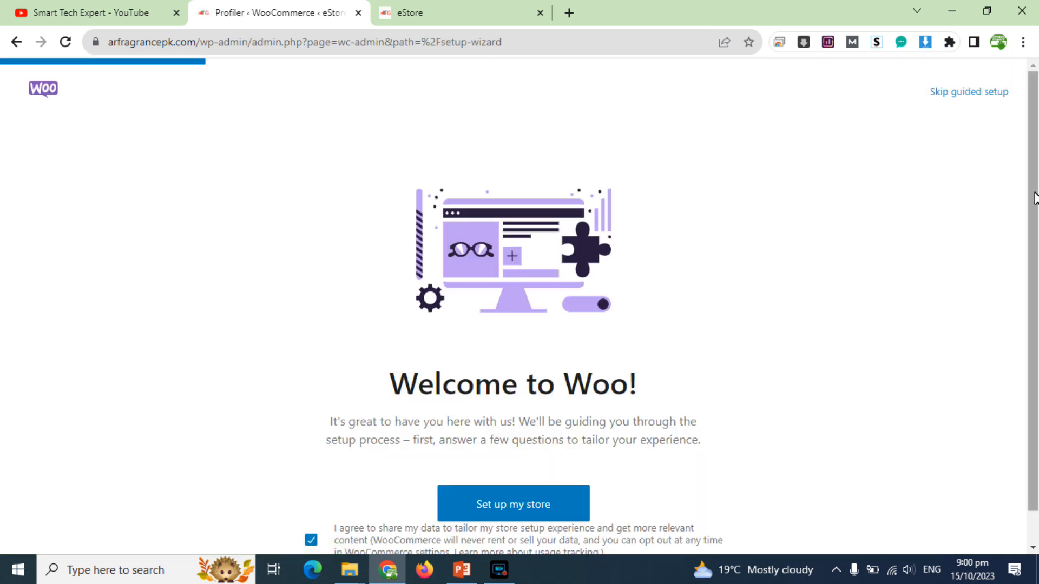
drag(1032, 198, 1035, 261)
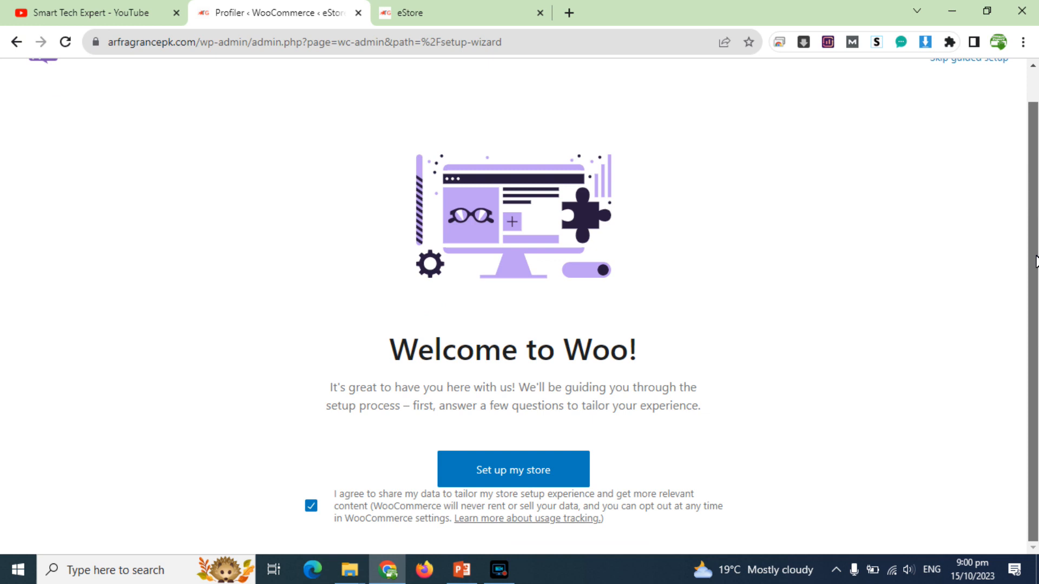
click(525, 460)
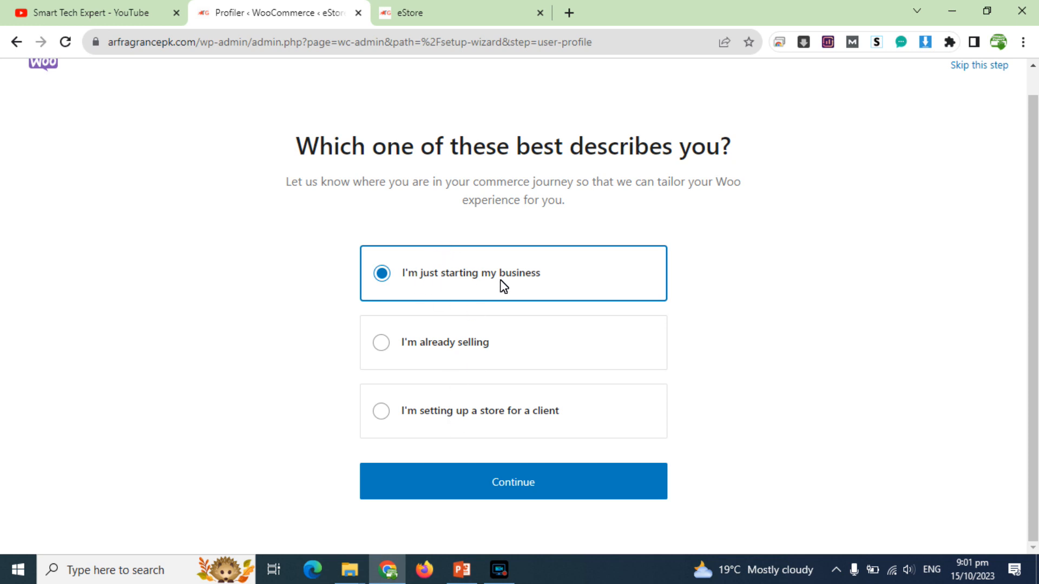
click(501, 496)
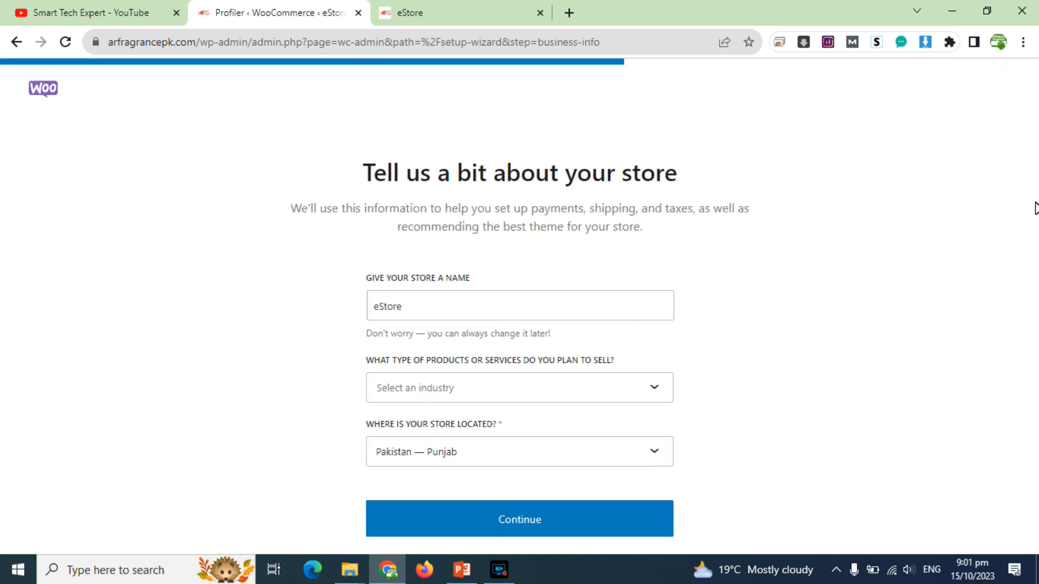
- Name the store AR Fragrance, choose Health and beauty as the industry, and submit the store details with Pakistan — Punjab as location
double_click(647, 306)
text(AR Fragrance)
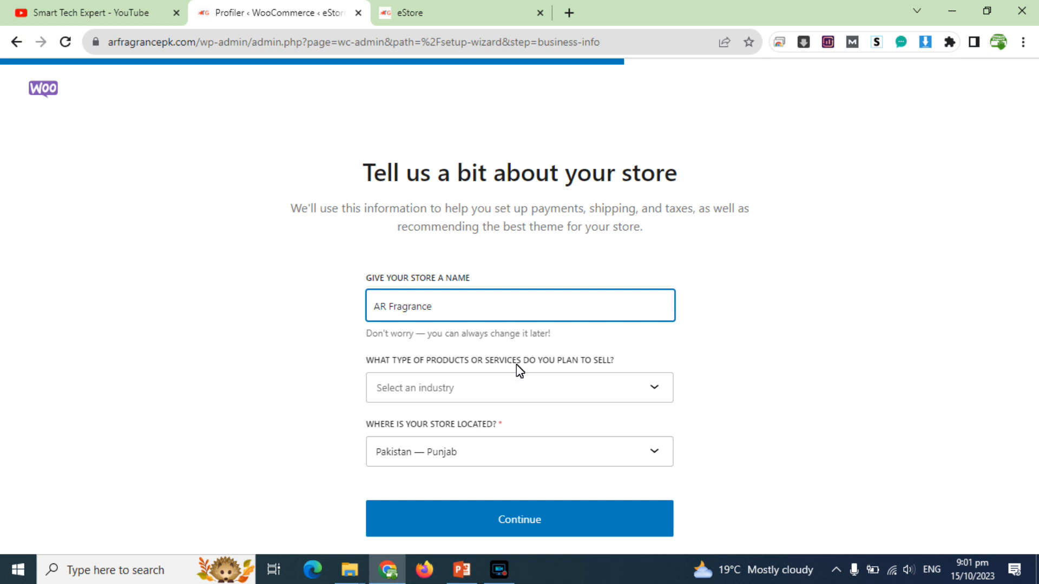
click(640, 389)
text(per)
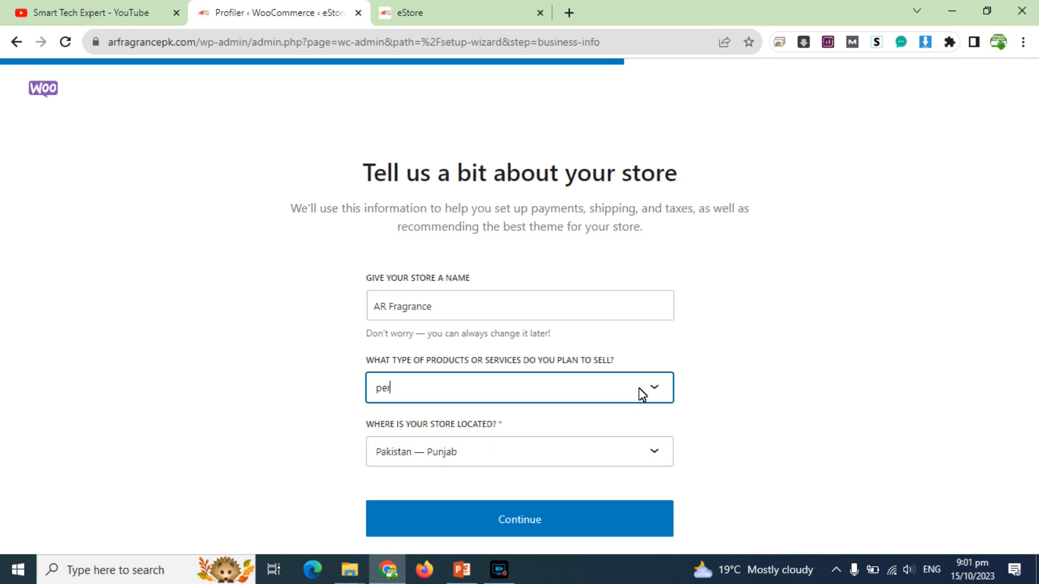
key(BackSpace)
key(BackSpace)
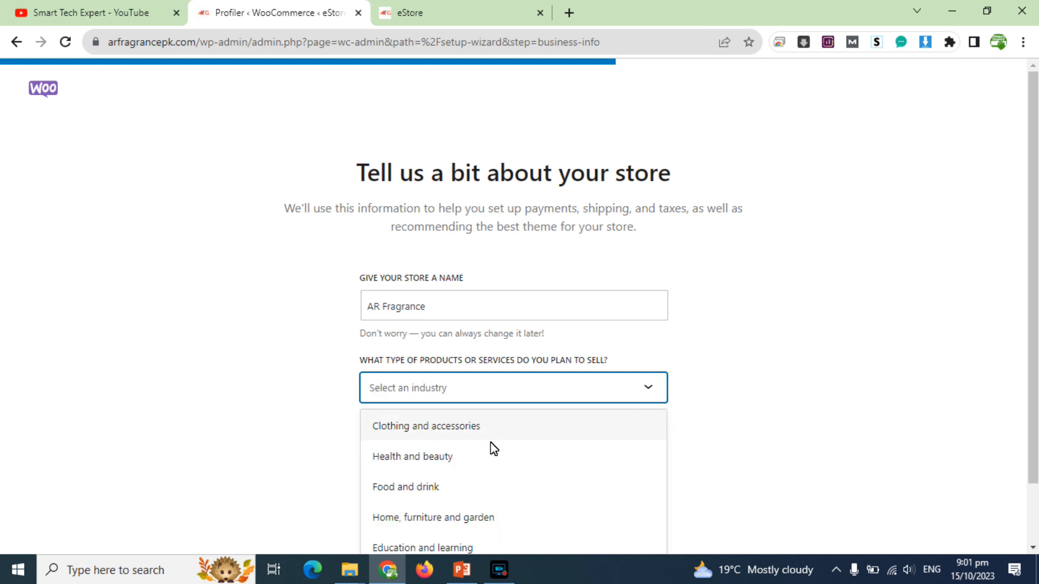
click(442, 458)
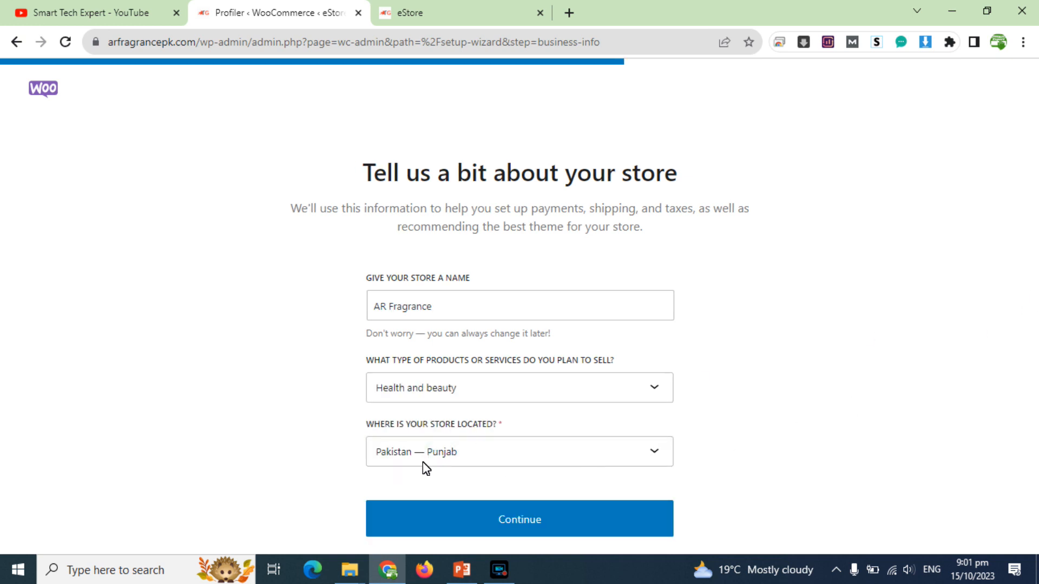
click(518, 520)
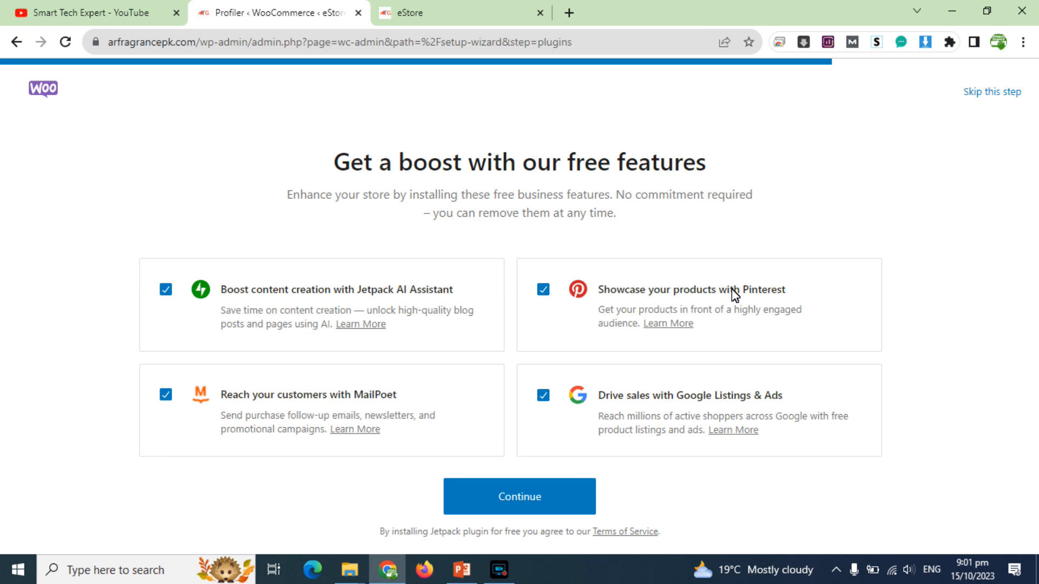
- Install the free Jetpack AI Assistant, Pinterest, MailPoet and Google Listings & Ads features, and reload the storefront to check the store name
click(531, 487)
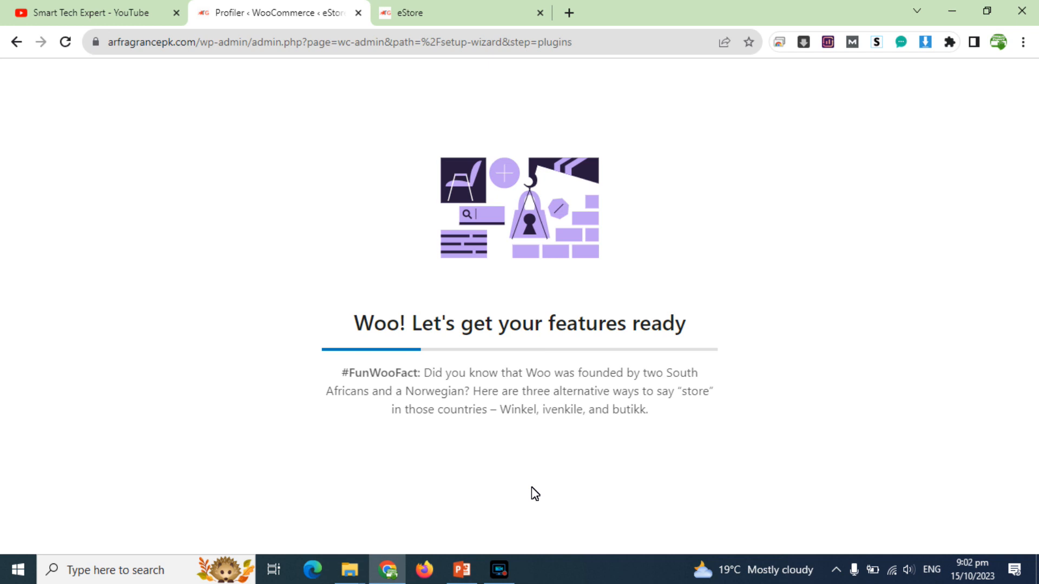
click(415, 10)
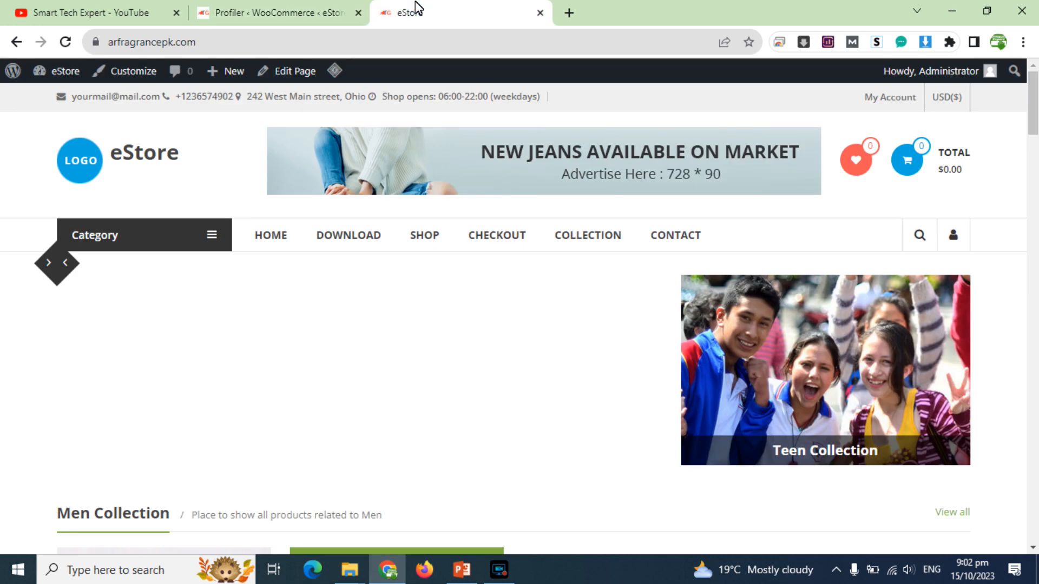
key(F5)
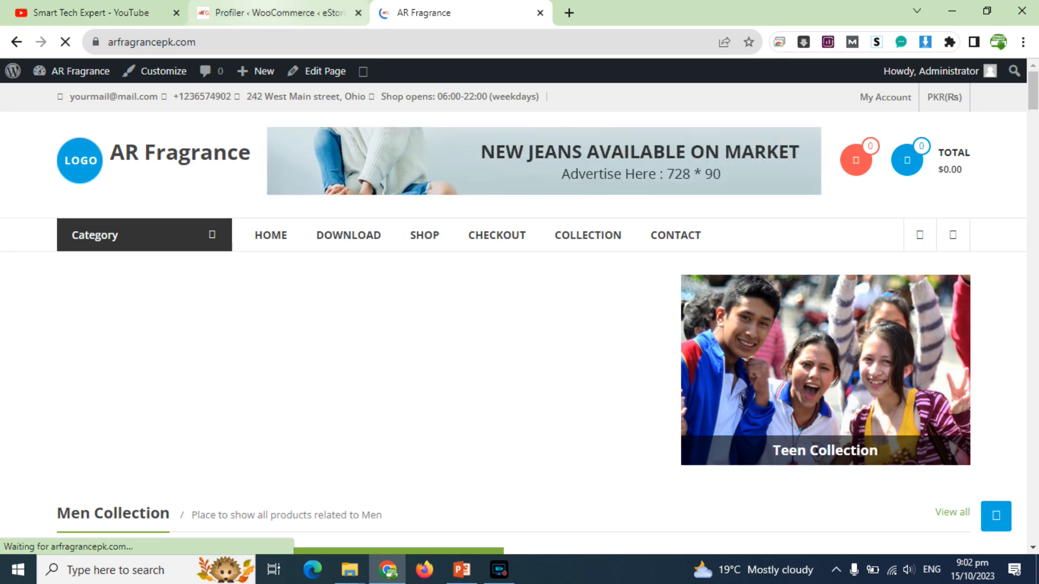
- Return to the store setup and connect AR Fragrance to its WordPress.com account through Jetpack
click(264, 10)
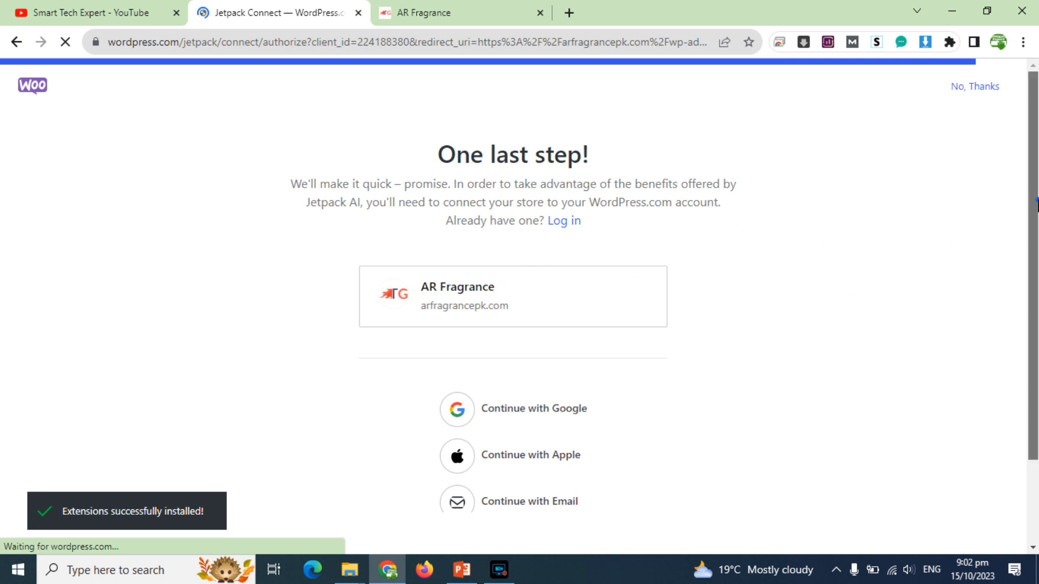
scroll(1032, 199, down, 2)
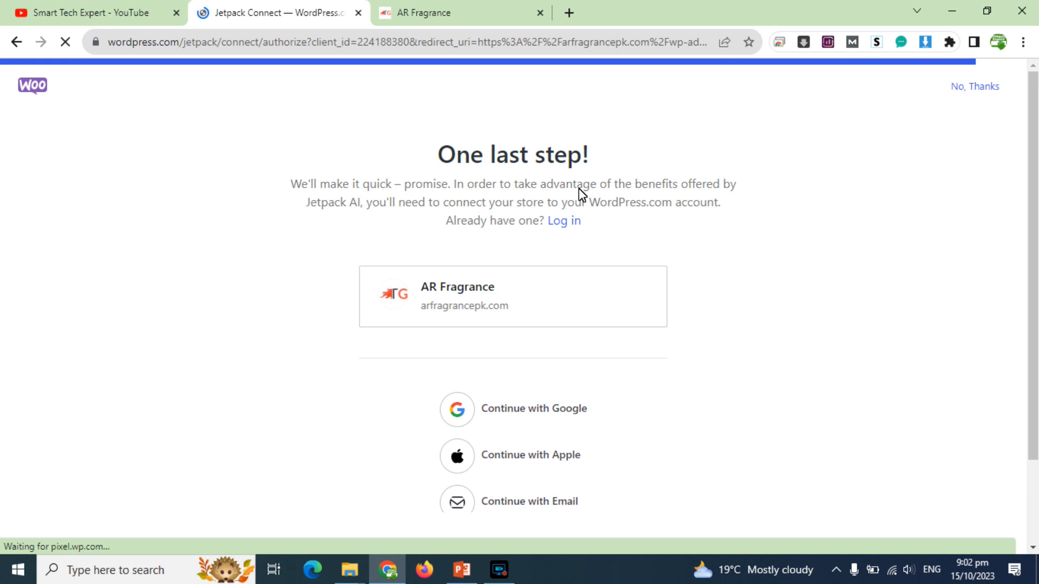
click(565, 222)
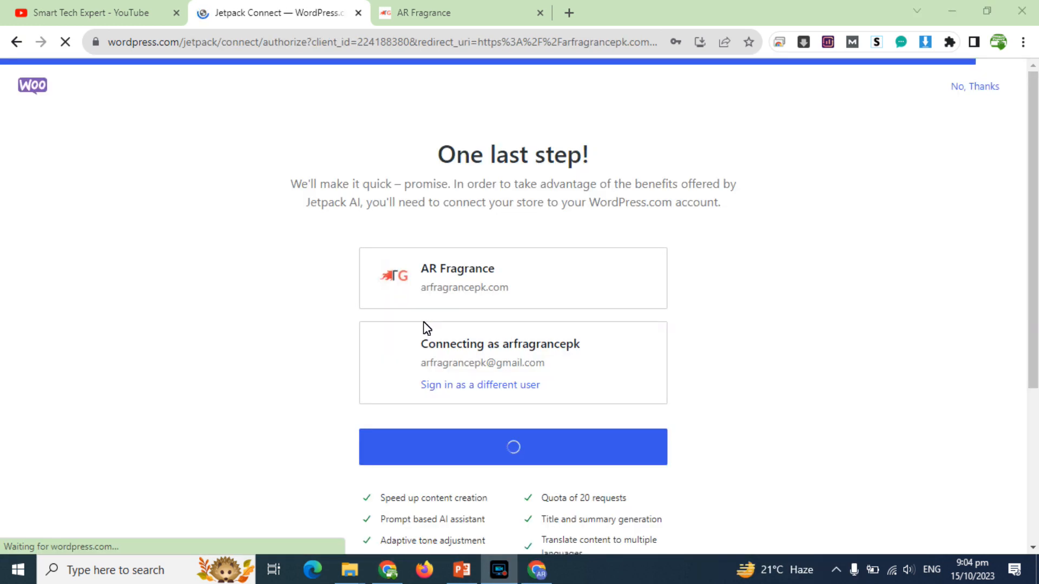
click(669, 262)
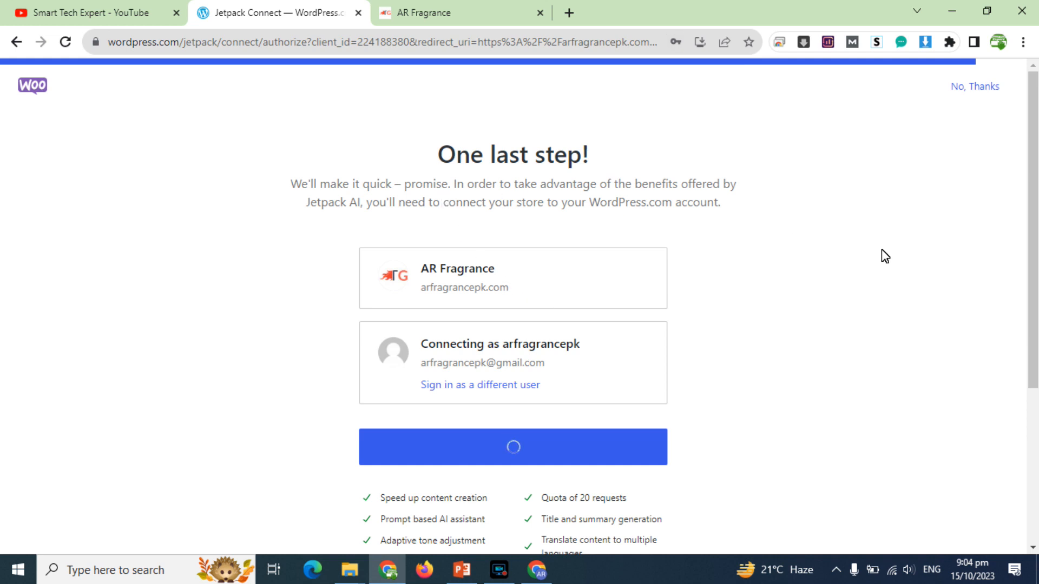
drag(1036, 184, 1037, 193)
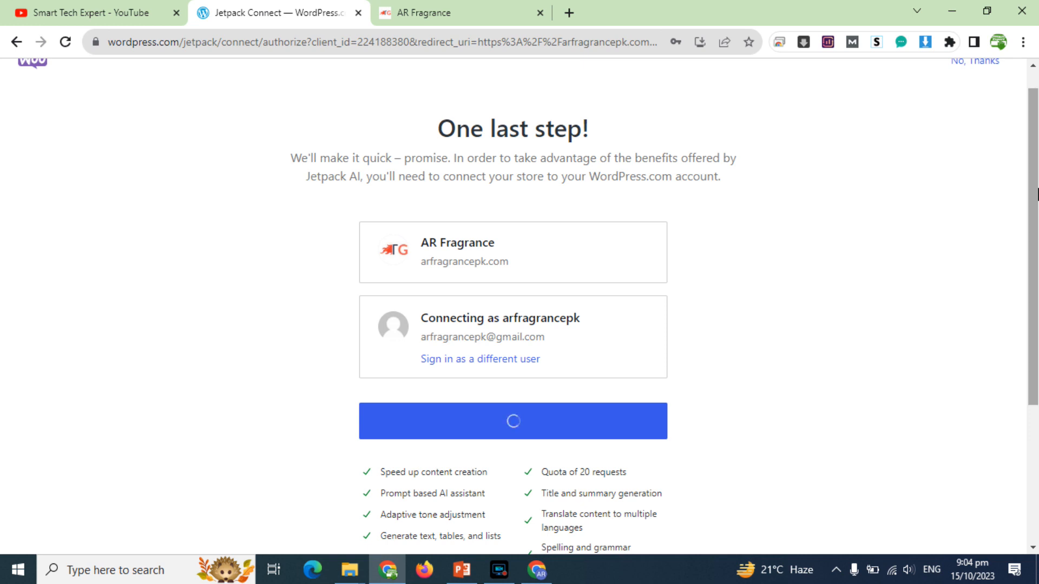
drag(1036, 194, 1034, 249)
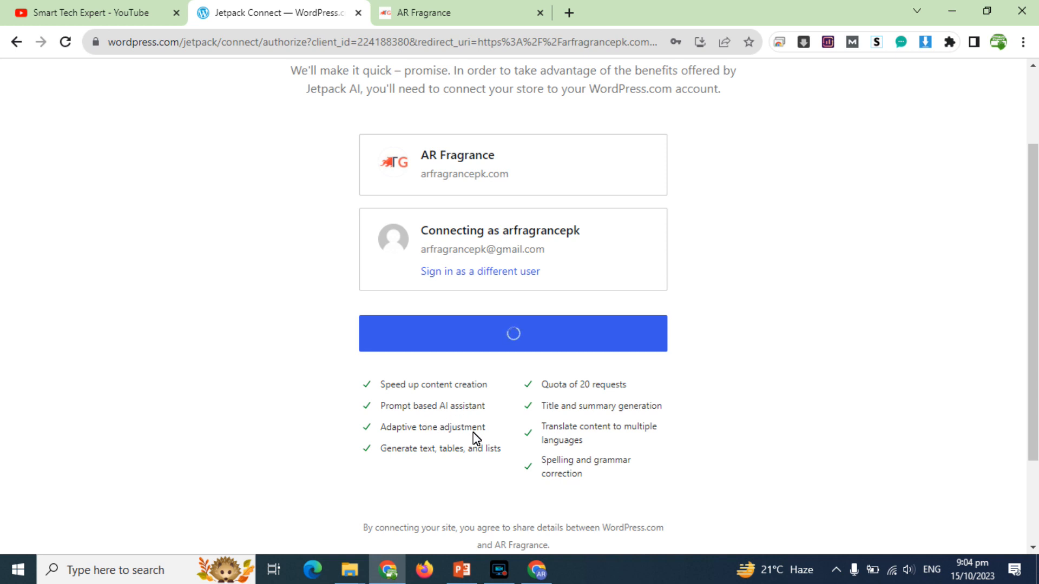
drag(1034, 301, 1034, 253)
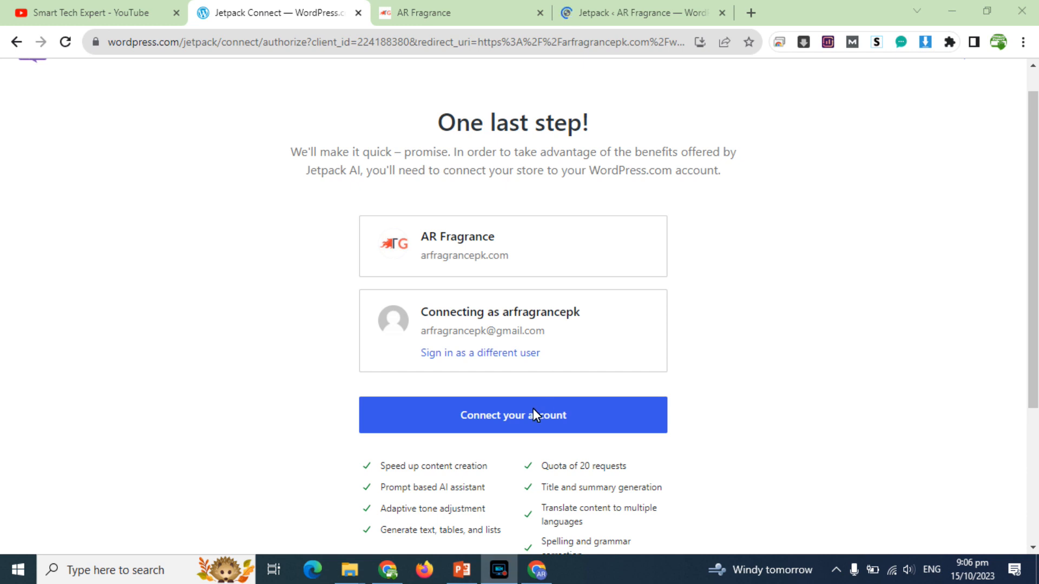
click(533, 413)
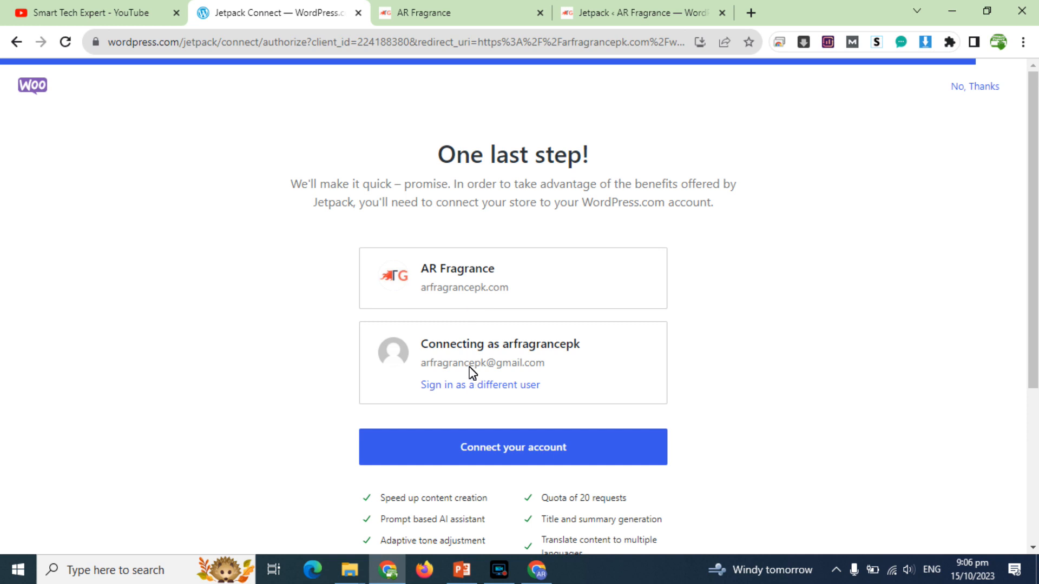
click(494, 453)
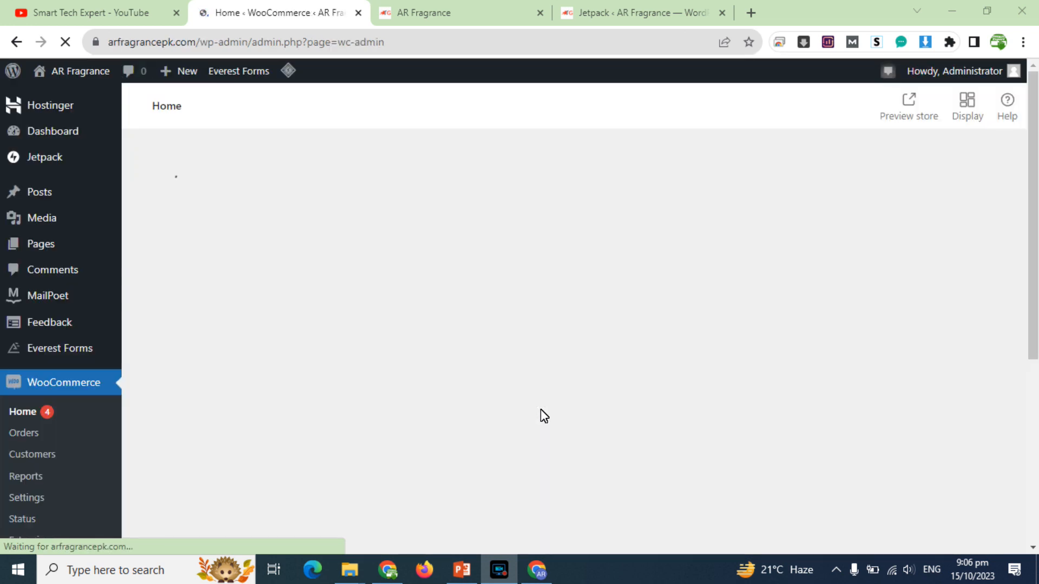
- Close the extra Jetpack browser tab and open the Personalize task for making the store stand out from the WooCommerce home checklist
click(722, 12)
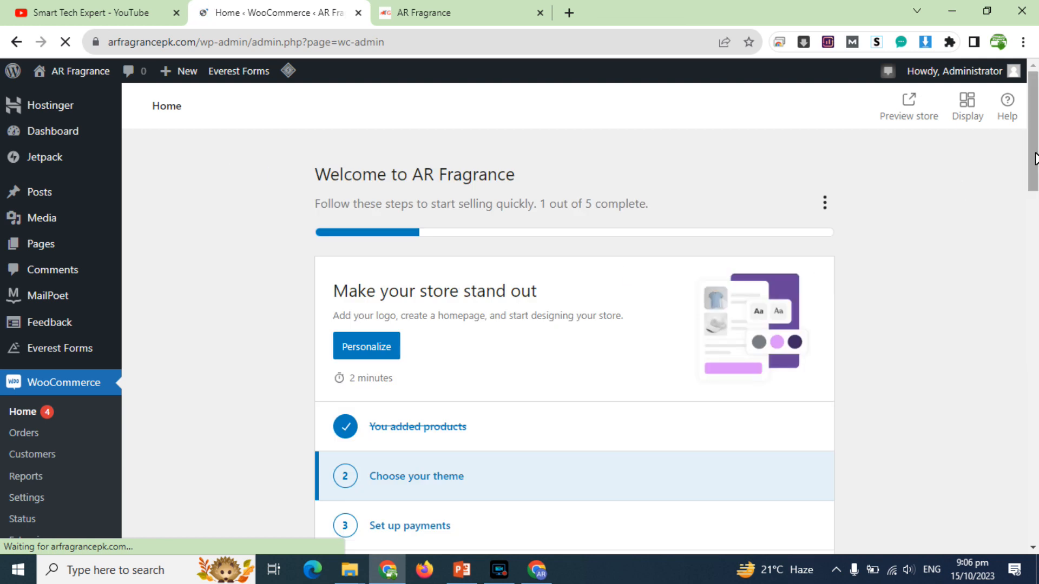
scroll(1035, 159, down, 1)
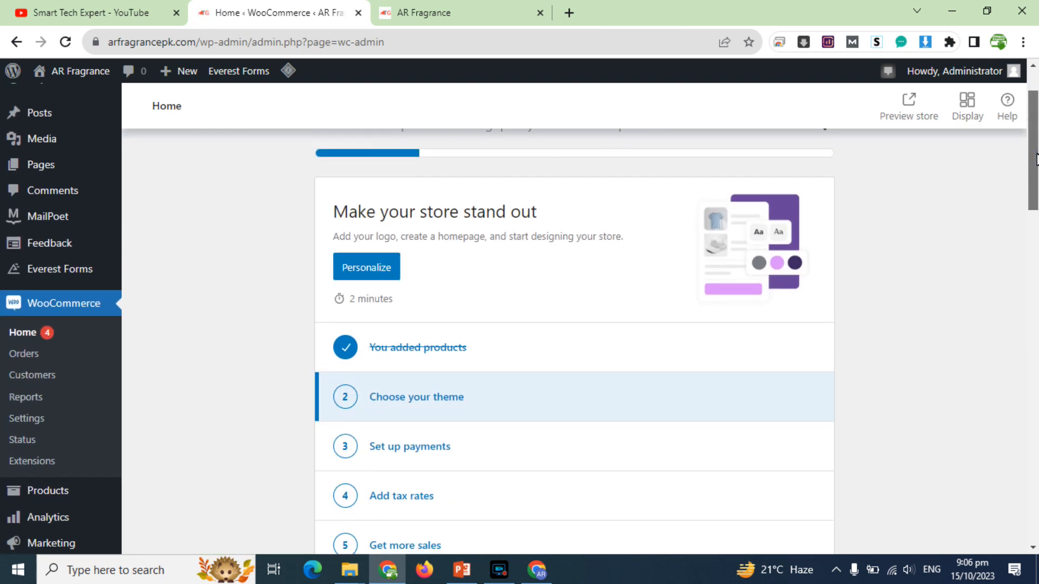
drag(1036, 158, 1037, 145)
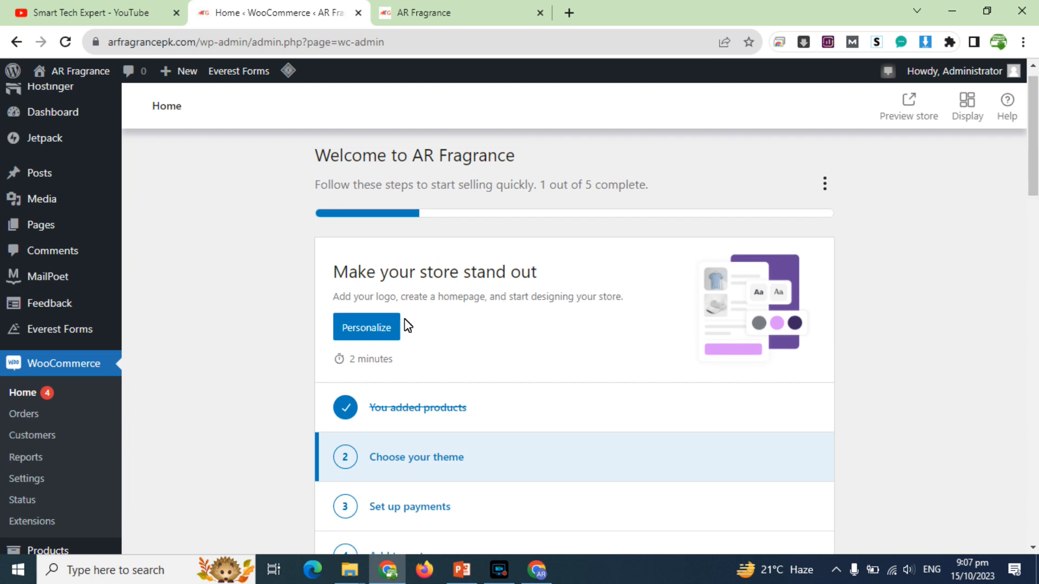
click(377, 329)
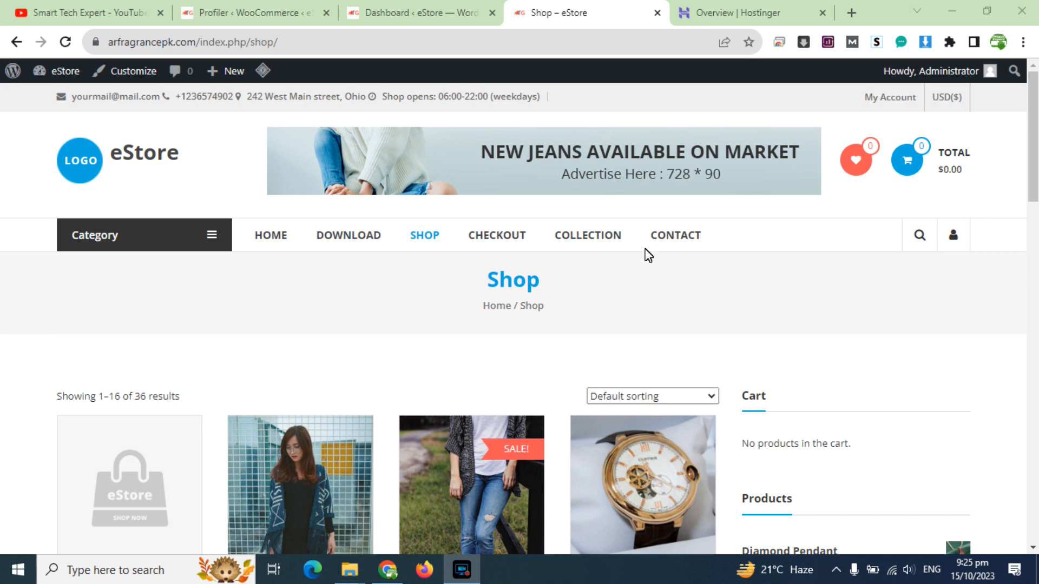
- Review the storefront's Shop page from the header down to the footer
drag(1032, 157, 1035, 522)
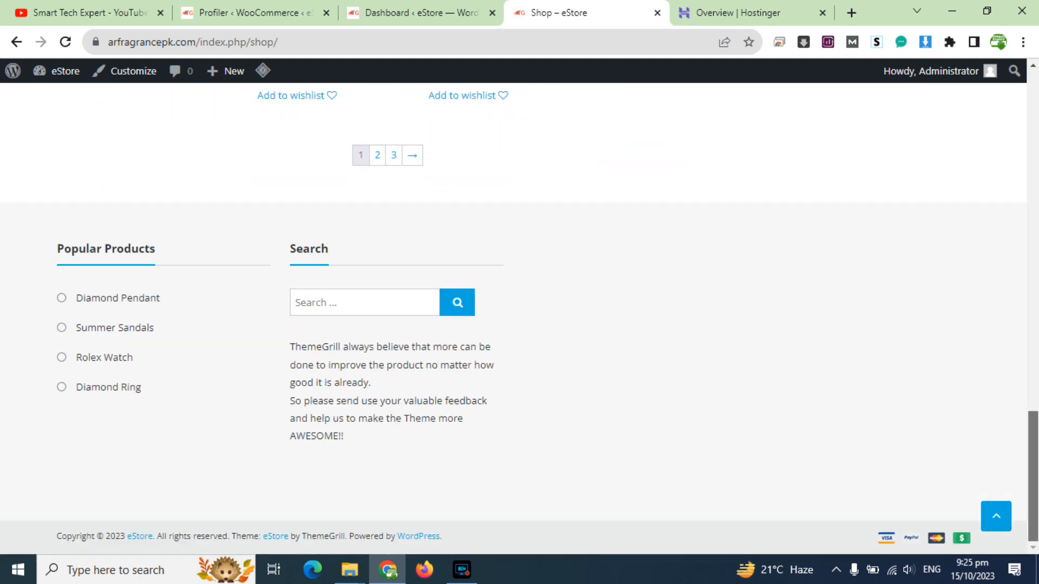
click(995, 516)
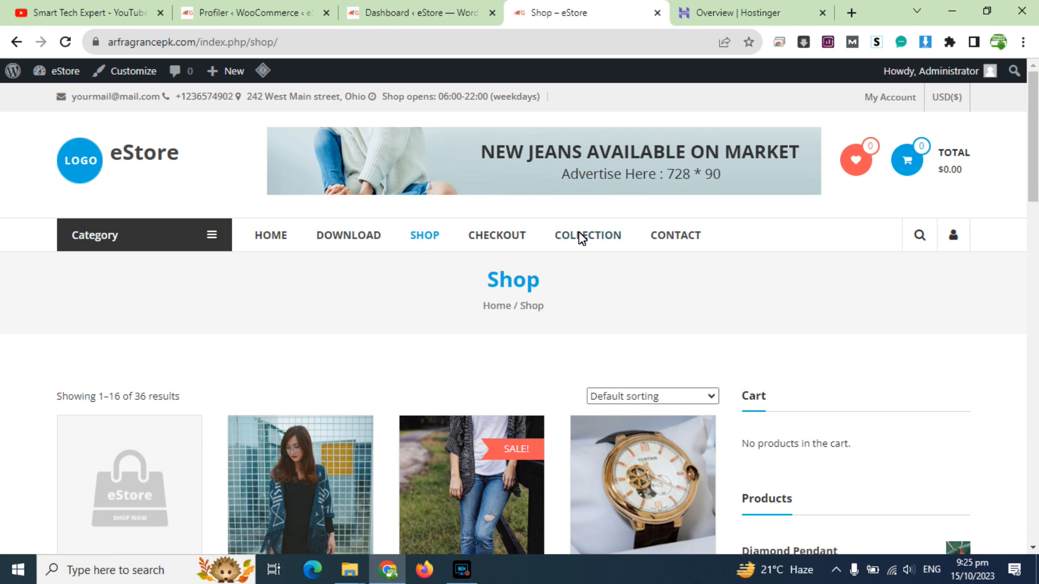
drag(1033, 145, 1036, 487)
scroll(986, 309, up, 20)
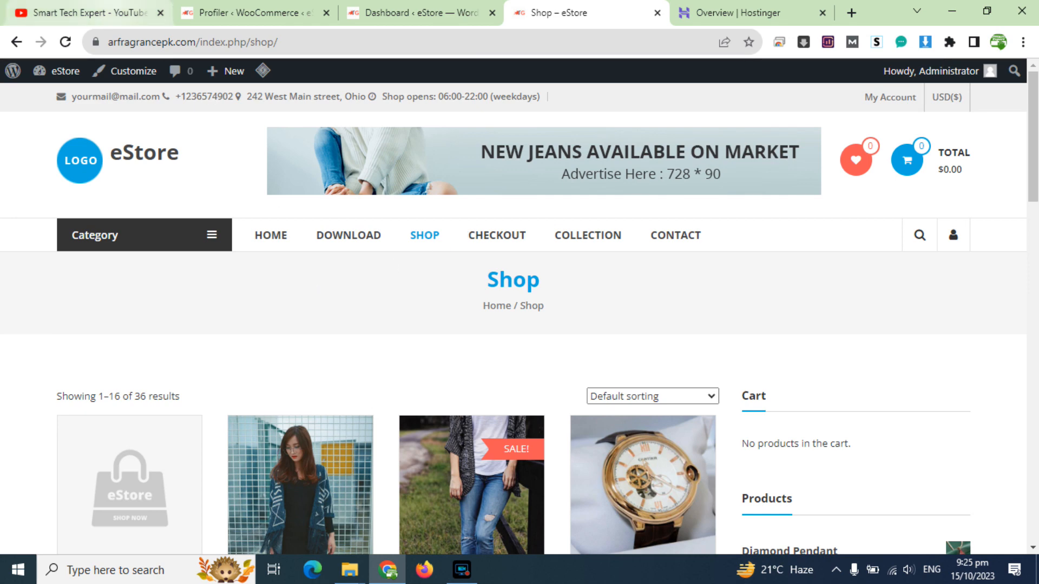
- Switch to the Smart Tech Expert YouTube channel page and highlight the channel's handle and name
click(111, 7)
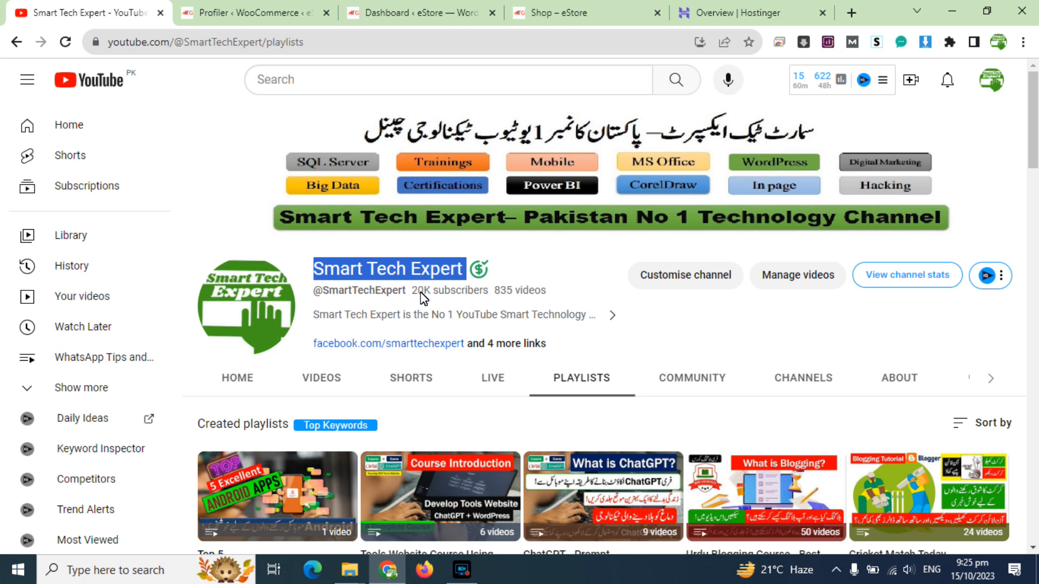
drag(421, 293, 323, 292)
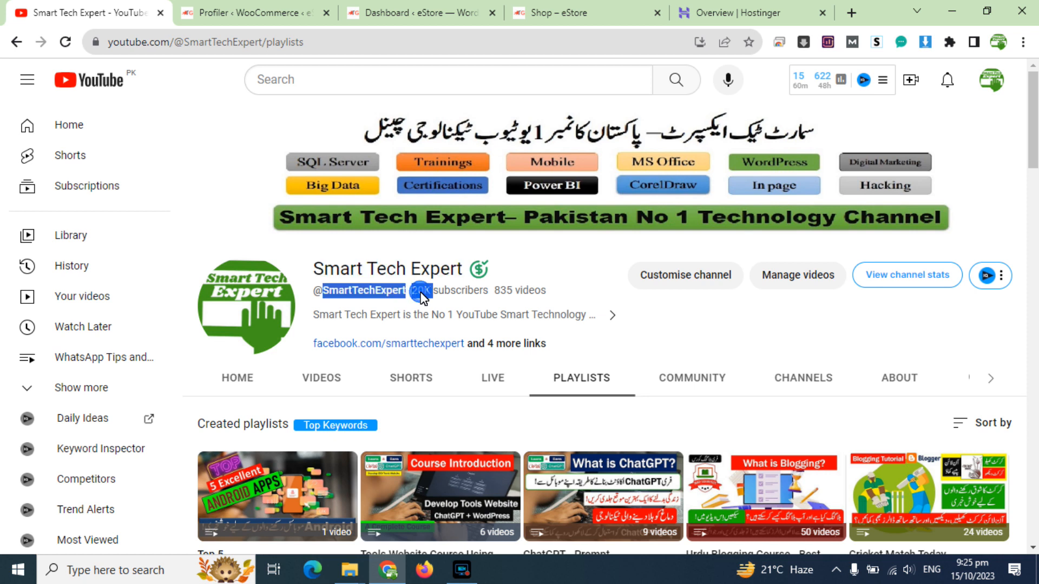
triple_click(382, 269)
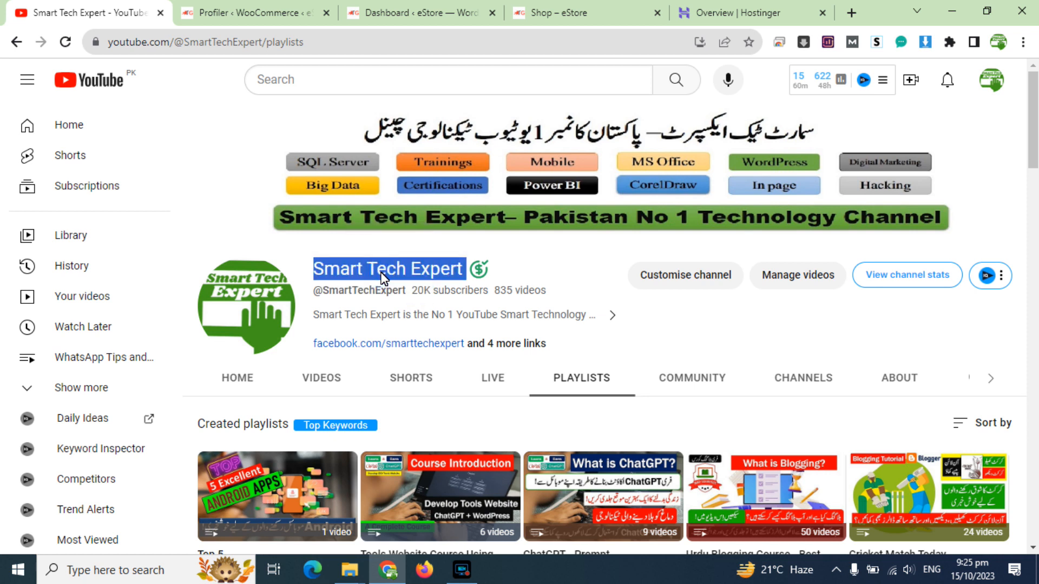